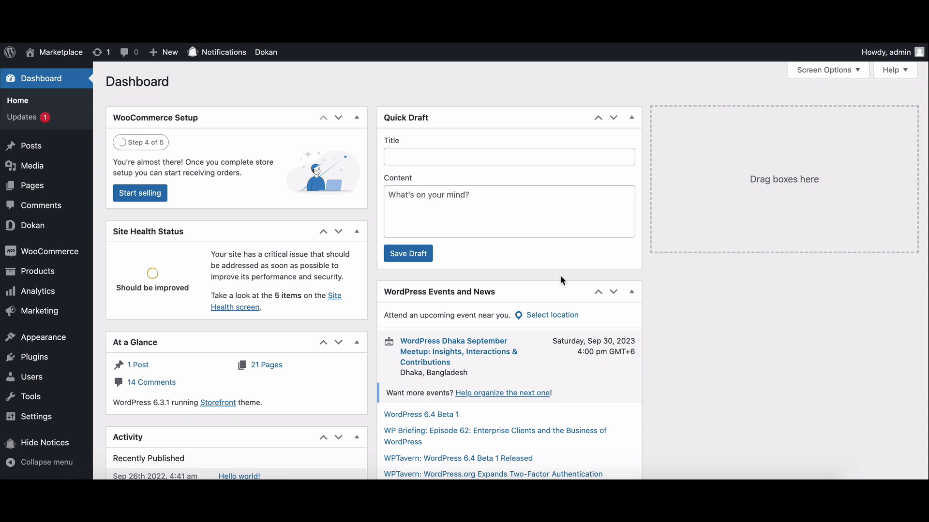
{"action": "scroll", "coordinate": [561, 275], "scroll_direction": "down", "scroll_amount": 2}
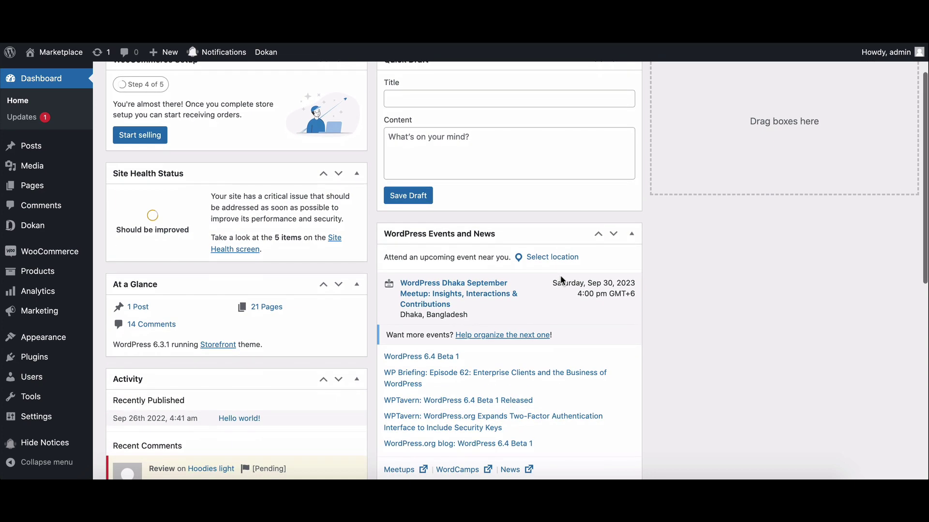
{"action": "scroll", "coordinate": [560, 279], "scroll_direction": "down", "scroll_amount": 2}
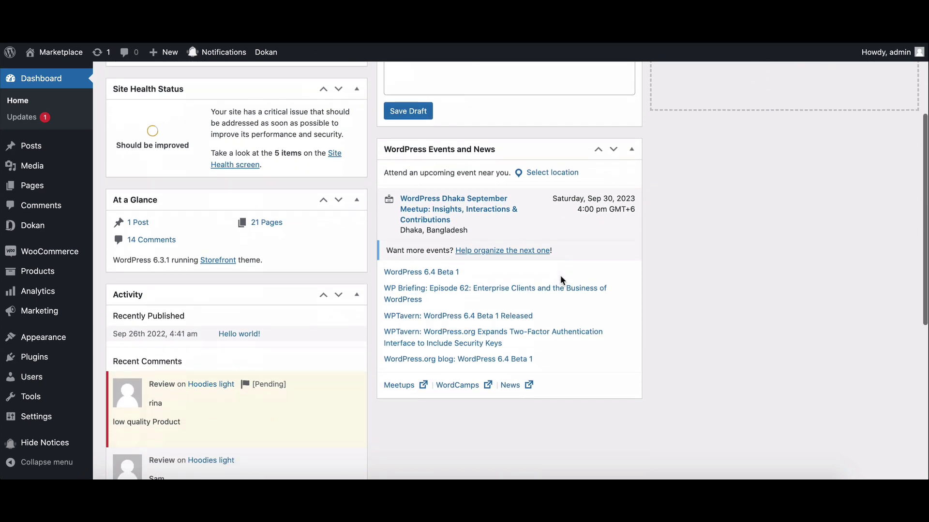
{"action": "scroll", "coordinate": [560, 279], "scroll_direction": "down", "scroll_amount": 1}
{"action": "scroll", "coordinate": [560, 280], "scroll_direction": "down", "scroll_amount": 4}
{"action": "scroll", "coordinate": [561, 281], "scroll_direction": "down", "scroll_amount": 4}
{"action": "scroll", "coordinate": [560, 280], "scroll_direction": "down", "scroll_amount": 1}
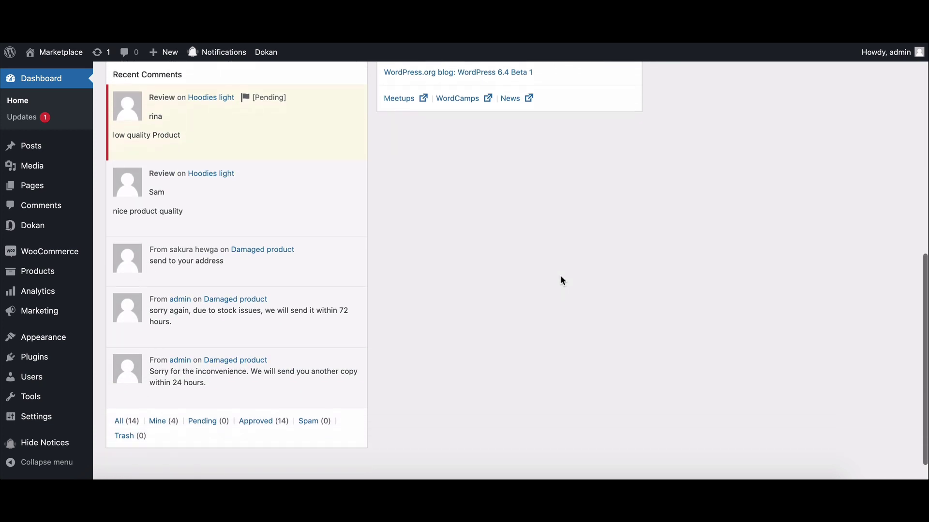
{"action": "scroll", "coordinate": [561, 280], "scroll_direction": "up", "scroll_amount": 3}
{"action": "scroll", "coordinate": [560, 280], "scroll_direction": "up", "scroll_amount": 3}
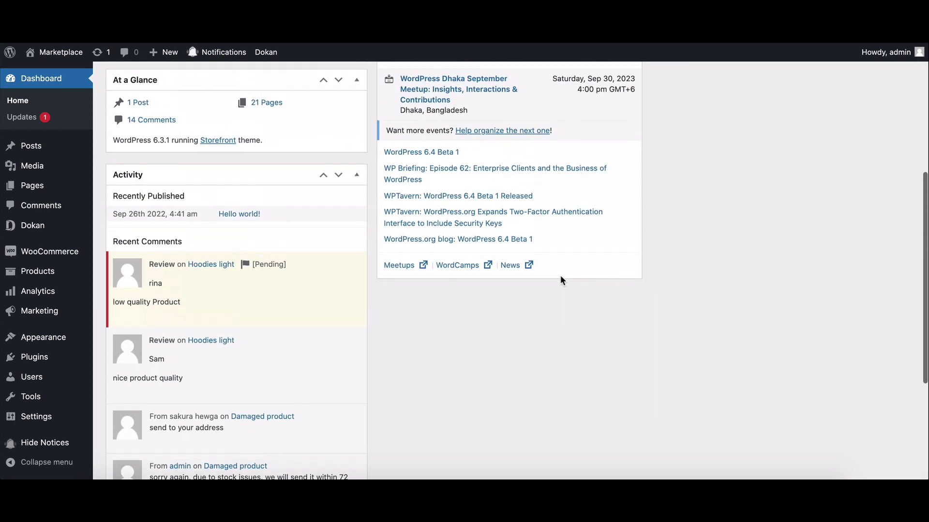
{"action": "scroll", "coordinate": [561, 280], "scroll_direction": "up", "scroll_amount": 3}
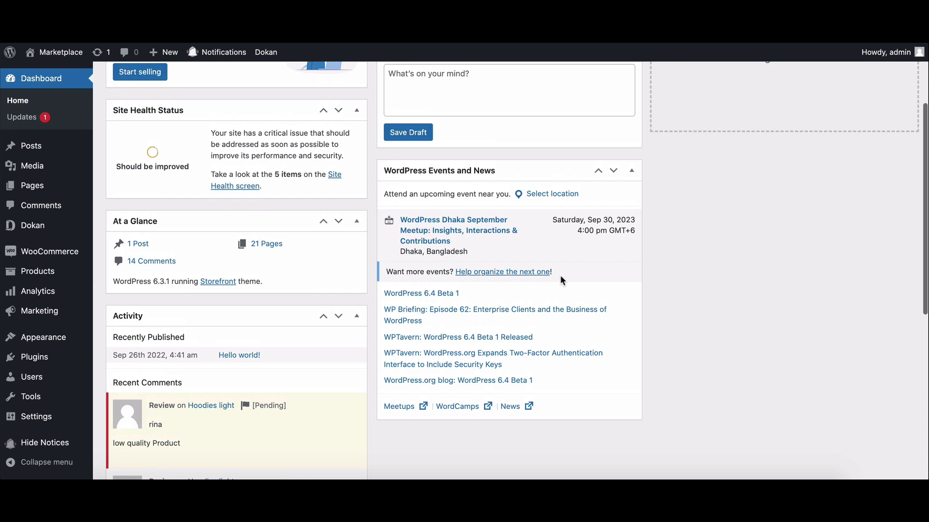
{"action": "scroll", "coordinate": [560, 280], "scroll_direction": "up", "scroll_amount": 2}
{"action": "scroll", "coordinate": [560, 283], "scroll_direction": "up", "scroll_amount": 2}
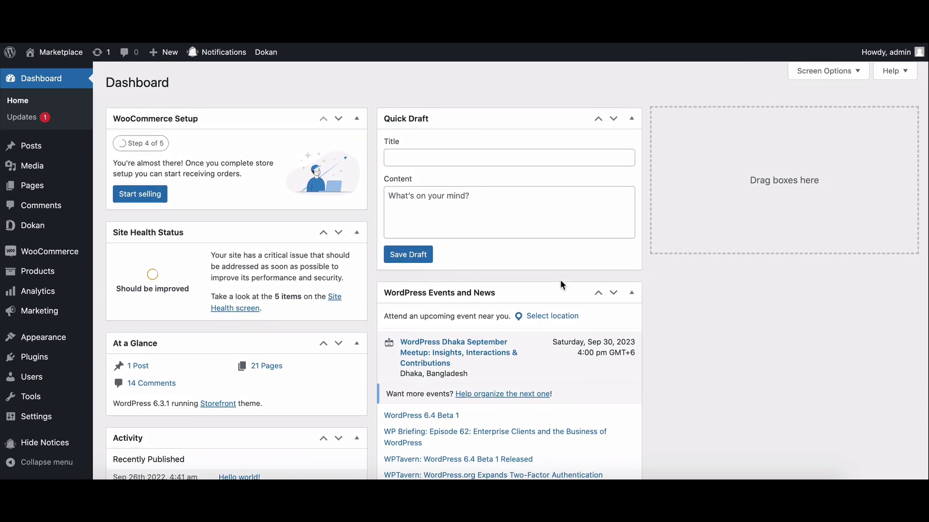
{"action": "scroll", "coordinate": [560, 283], "scroll_direction": "down", "scroll_amount": 1}
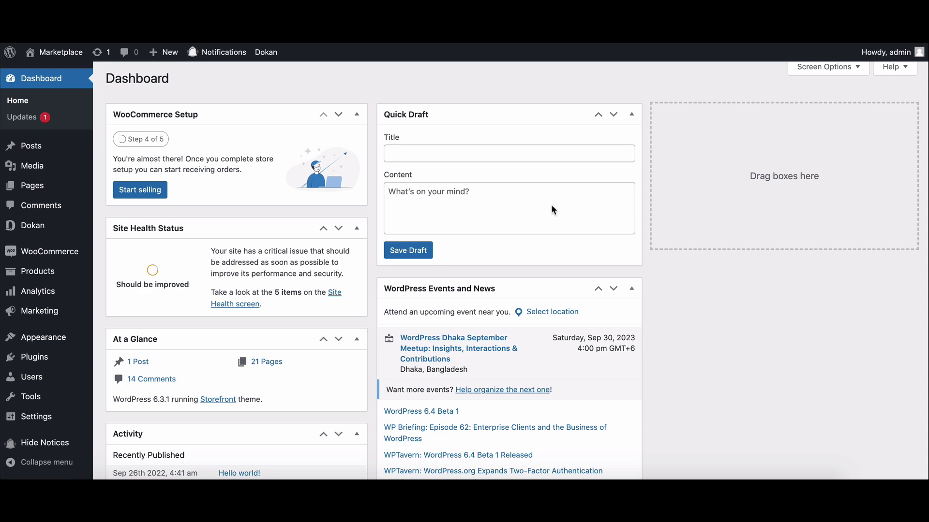
{"action": "scroll", "coordinate": [551, 210], "scroll_direction": "down", "scroll_amount": 3}
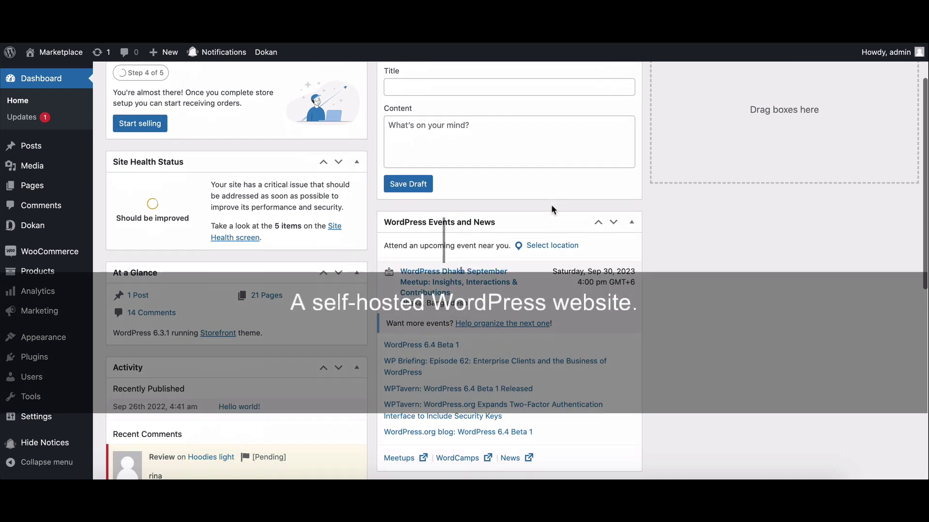
{"action": "scroll", "coordinate": [550, 210], "scroll_direction": "down", "scroll_amount": 1}
{"action": "scroll", "coordinate": [551, 210], "scroll_direction": "down", "scroll_amount": 1}
{"action": "scroll", "coordinate": [550, 210], "scroll_direction": "down", "scroll_amount": 2}
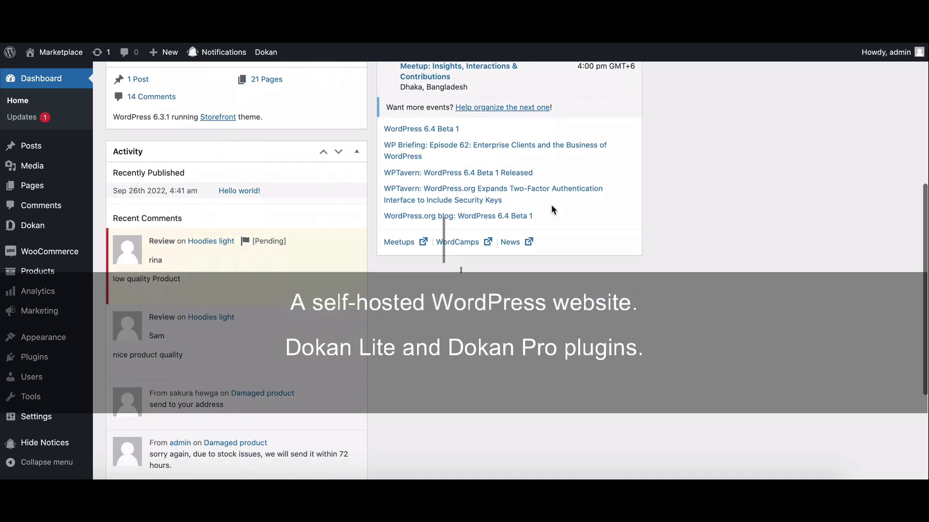
{"action": "scroll", "coordinate": [551, 209], "scroll_direction": "down", "scroll_amount": 1}
{"action": "scroll", "coordinate": [551, 210], "scroll_direction": "down", "scroll_amount": 2}
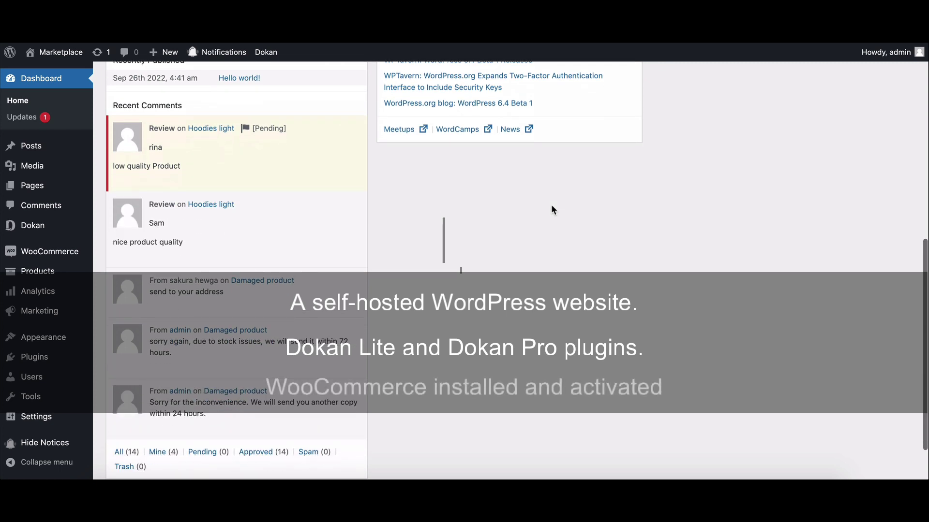
{"action": "scroll", "coordinate": [551, 210], "scroll_direction": "down", "scroll_amount": 1}
{"action": "scroll", "coordinate": [550, 210], "scroll_direction": "down", "scroll_amount": 1}
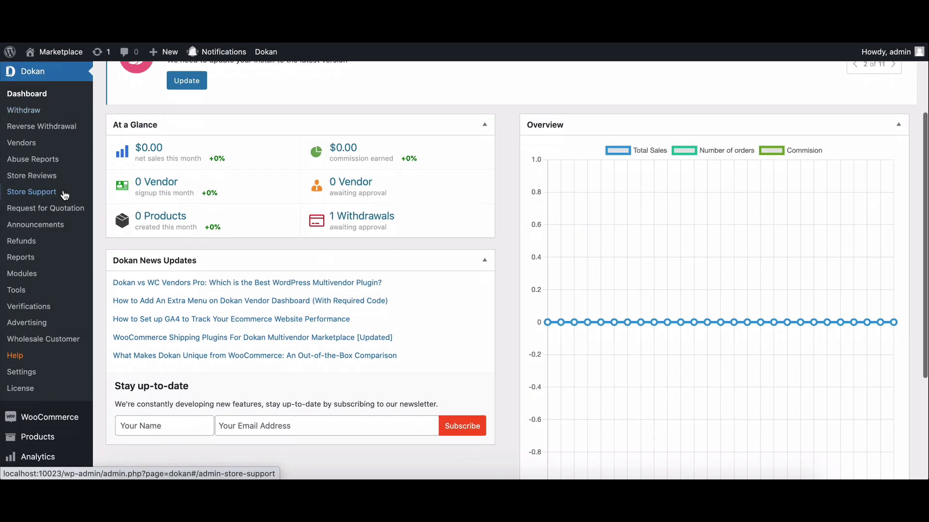
{"action": "scroll", "coordinate": [64, 194], "scroll_direction": "down", "scroll_amount": 1}
{"action": "scroll", "coordinate": [63, 194], "scroll_direction": "down", "scroll_amount": 1}
{"action": "scroll", "coordinate": [63, 195], "scroll_direction": "down", "scroll_amount": 1}
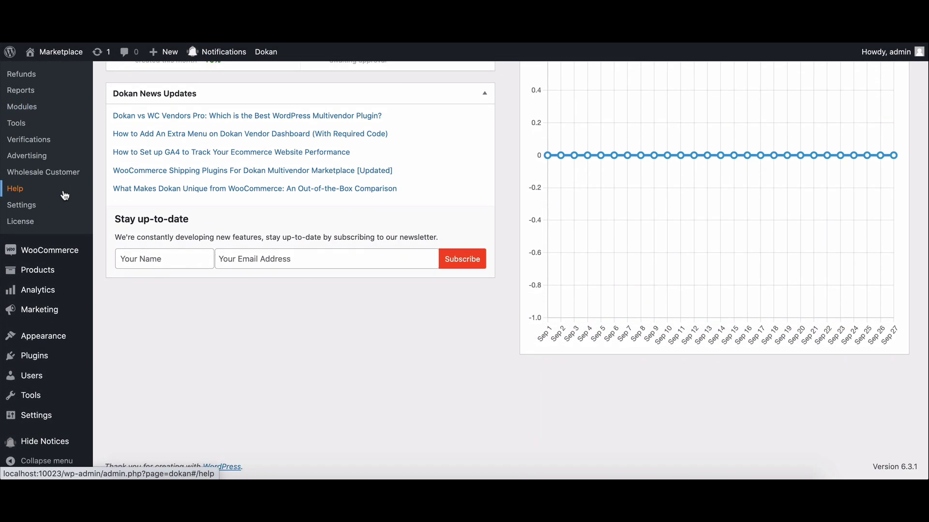
{"action": "scroll", "coordinate": [64, 195], "scroll_direction": "up", "scroll_amount": 2}
{"action": "scroll", "coordinate": [64, 195], "scroll_direction": "up", "scroll_amount": 2}
{"action": "scroll", "coordinate": [64, 195], "scroll_direction": "up", "scroll_amount": 1}
{"action": "scroll", "coordinate": [64, 194], "scroll_direction": "down", "scroll_amount": 1}
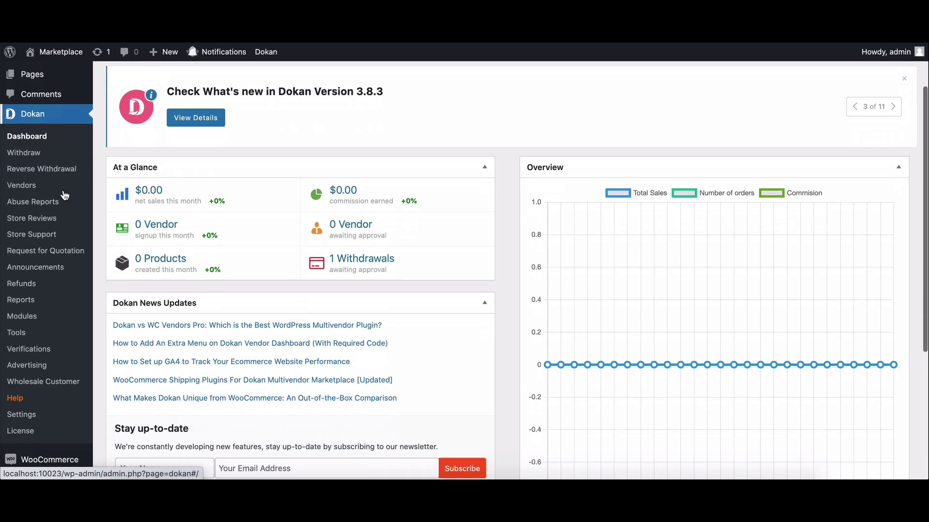
{"action": "scroll", "coordinate": [64, 195], "scroll_direction": "down", "scroll_amount": 2}
{"action": "scroll", "coordinate": [64, 195], "scroll_direction": "down", "scroll_amount": 1}
{"action": "scroll", "coordinate": [64, 195], "scroll_direction": "down", "scroll_amount": 1}
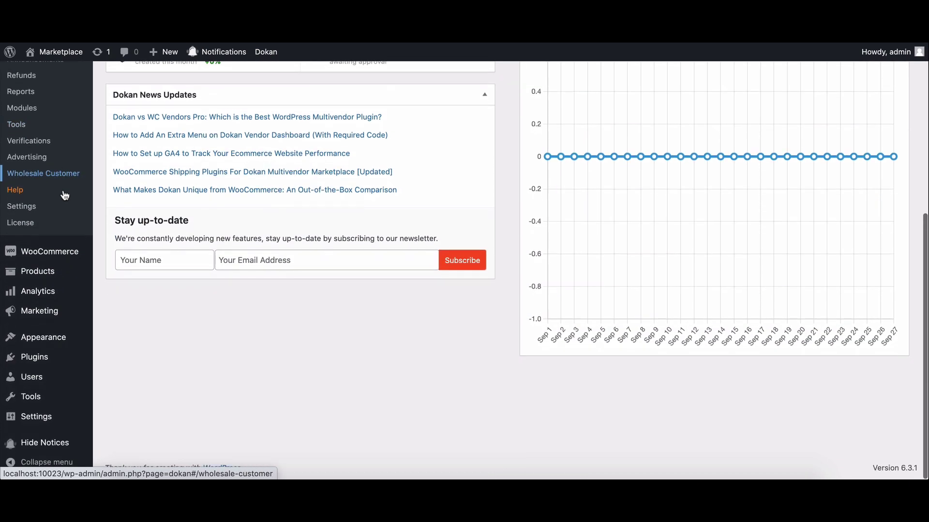
- Under Accounts & Privacy, allow customers to create accounts on the My account page, then save
{"action": "left_click", "coordinate": [36, 253]}
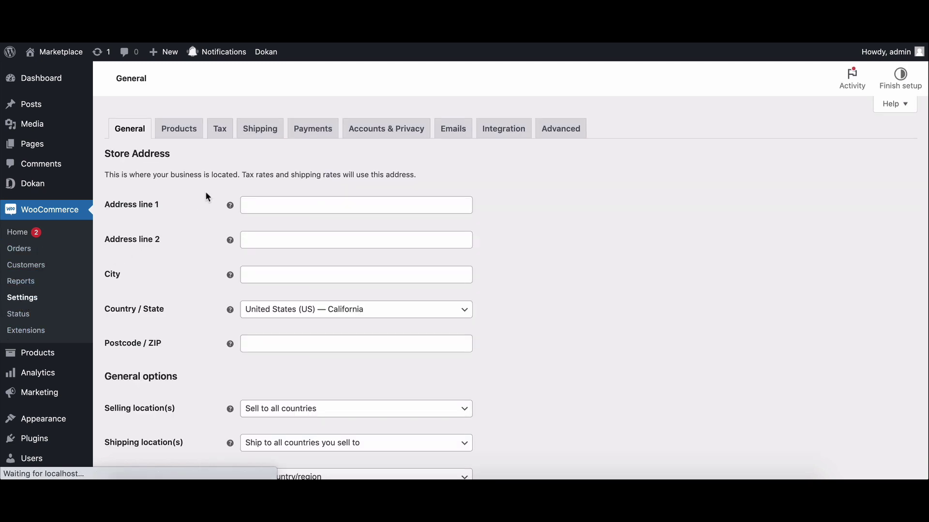
{"action": "left_click", "coordinate": [381, 131]}
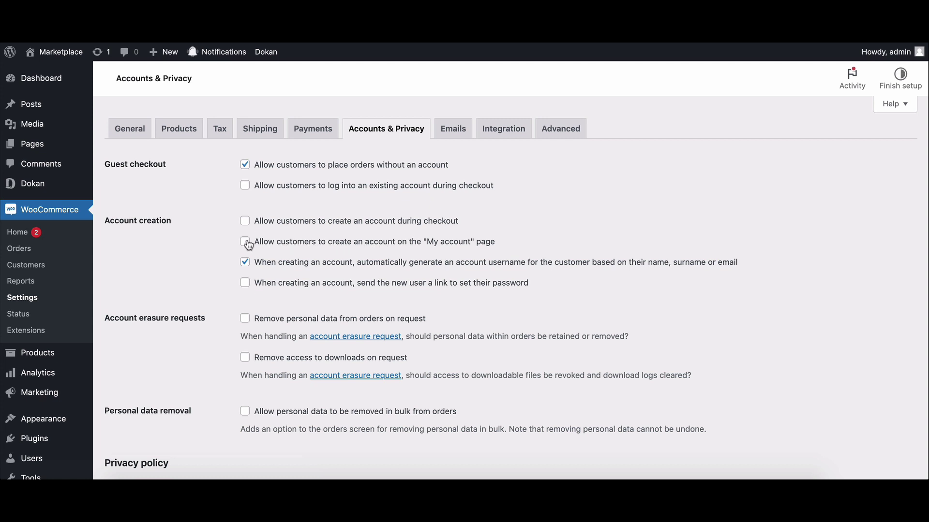
{"action": "scroll", "coordinate": [274, 248], "scroll_direction": "down", "scroll_amount": 1}
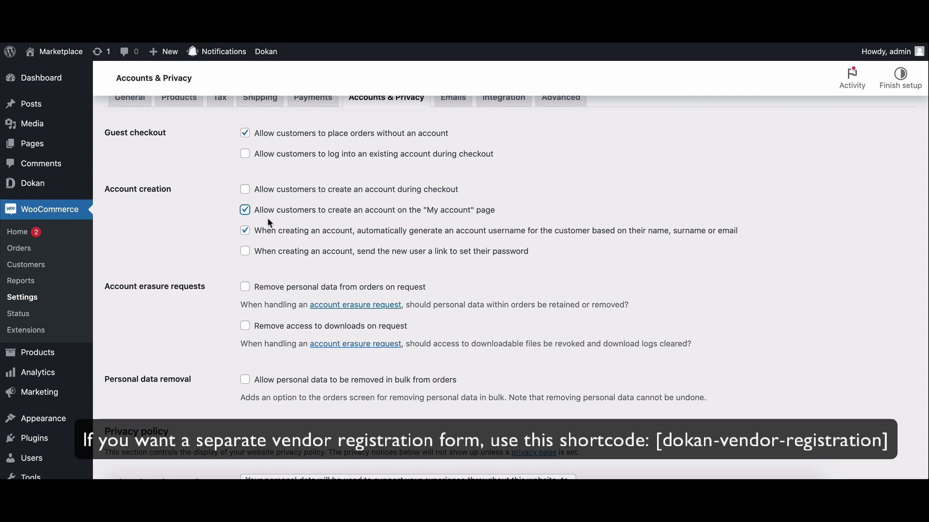
{"action": "scroll", "coordinate": [267, 217], "scroll_direction": "down", "scroll_amount": 3}
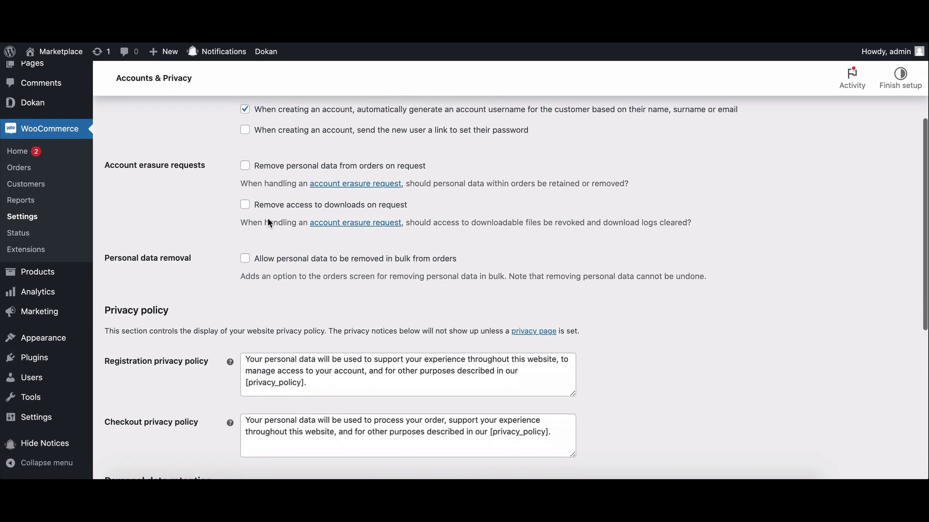
{"action": "scroll", "coordinate": [267, 218], "scroll_direction": "down", "scroll_amount": 5}
{"action": "scroll", "coordinate": [267, 218], "scroll_direction": "down", "scroll_amount": 2}
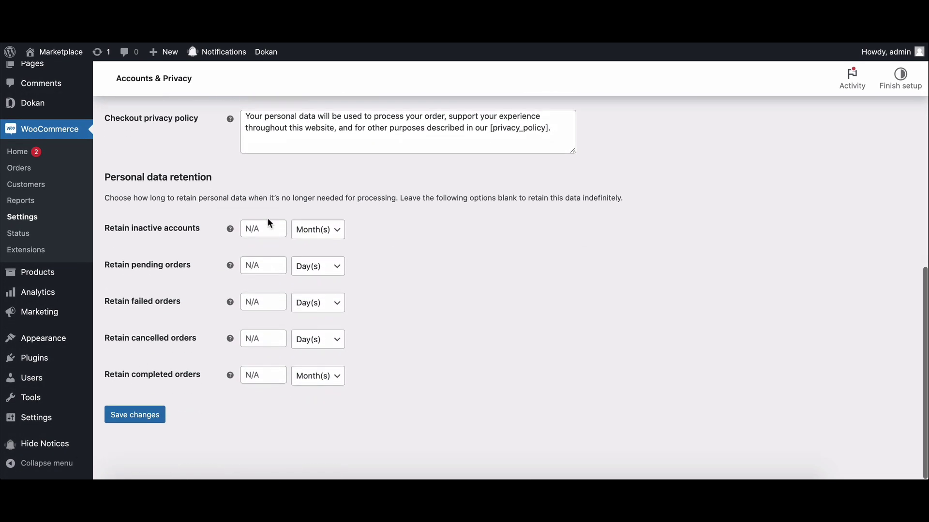
{"action": "left_click", "coordinate": [133, 423]}
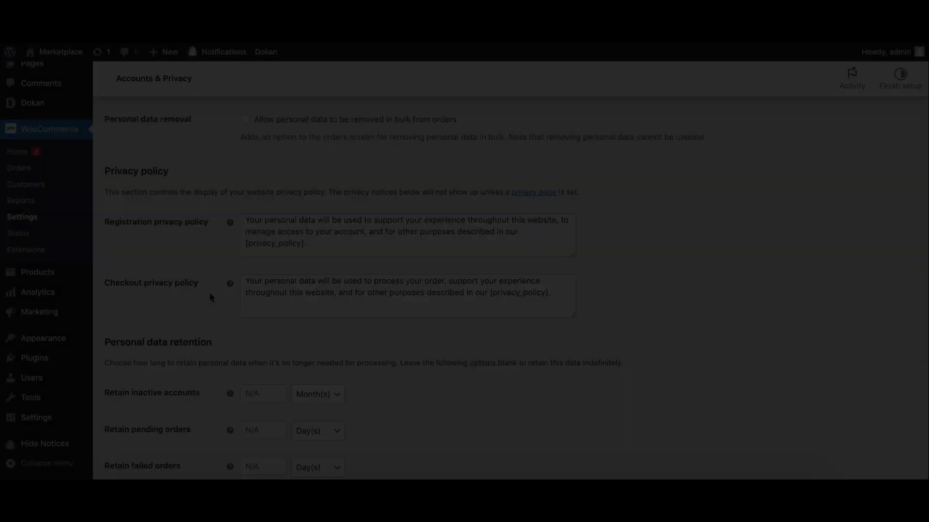
{"action": "mouse_move", "coordinate": [36, 418]}
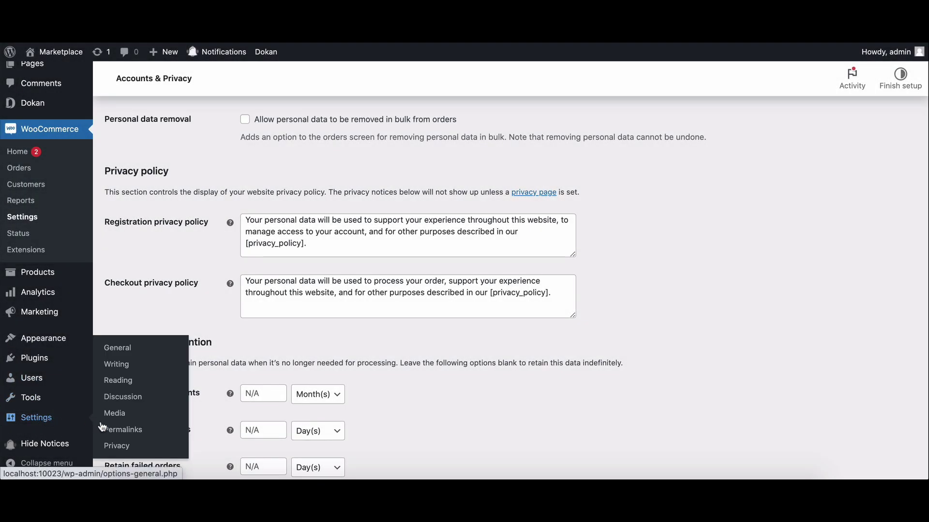
- Open Permalink Settings and start editing the custom /%postname%/ structure field
{"action": "left_click", "coordinate": [114, 433]}
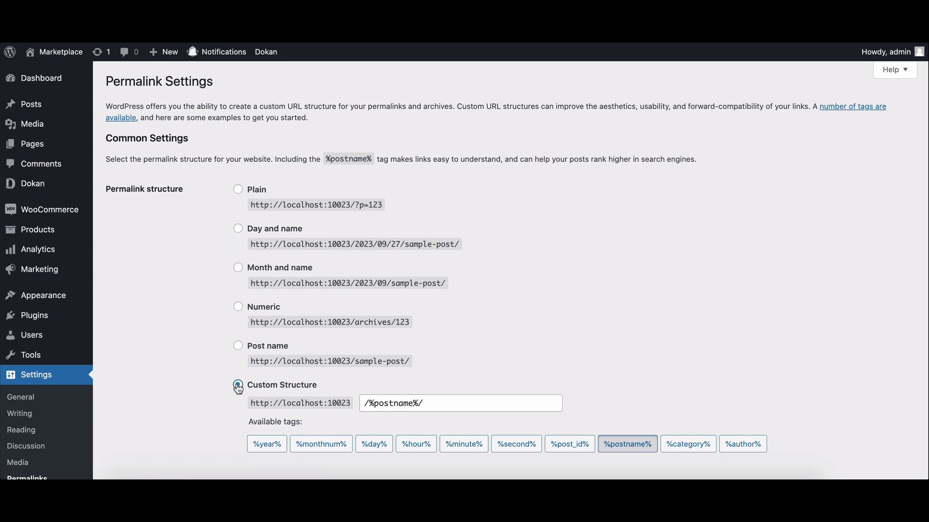
{"action": "left_click", "coordinate": [439, 401]}
{"action": "scroll", "coordinate": [442, 408], "scroll_direction": "down", "scroll_amount": 3}
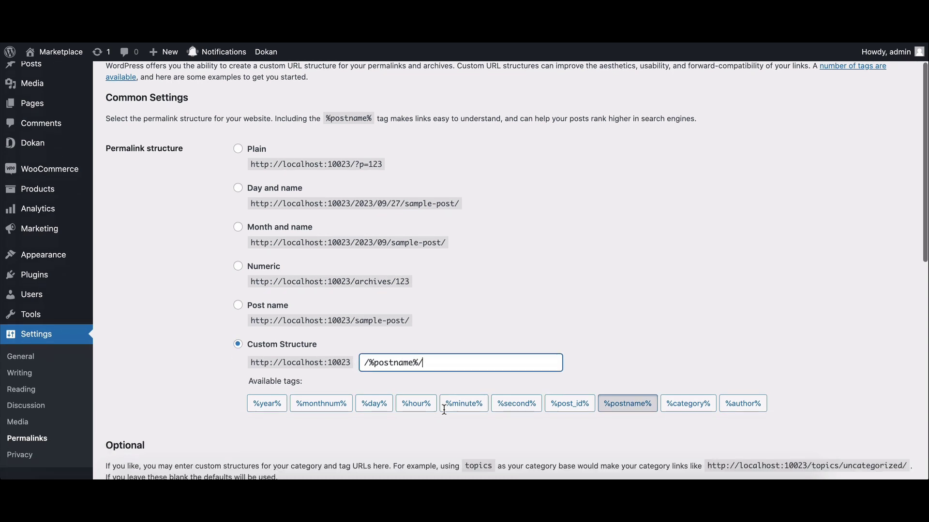
{"action": "scroll", "coordinate": [444, 414], "scroll_direction": "down", "scroll_amount": 2}
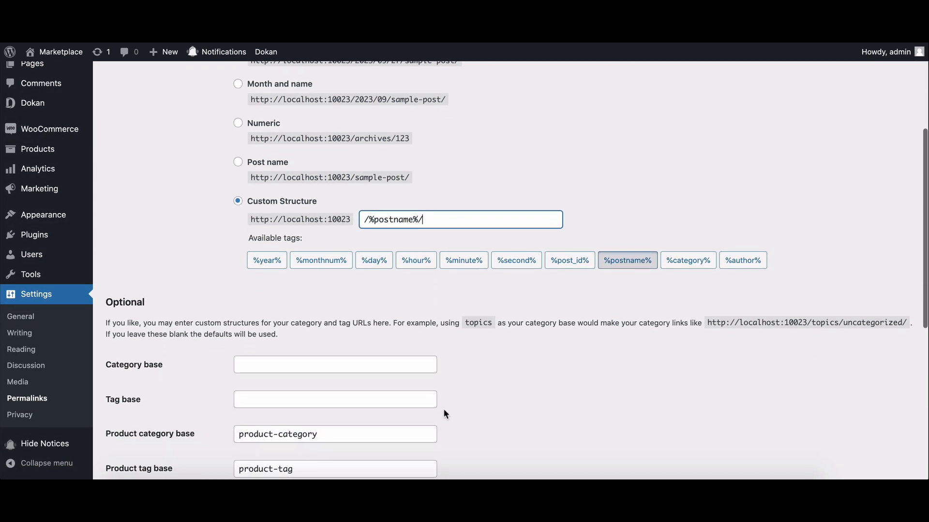
{"action": "scroll", "coordinate": [443, 414], "scroll_direction": "down", "scroll_amount": 2}
{"action": "scroll", "coordinate": [444, 414], "scroll_direction": "down", "scroll_amount": 2}
{"action": "scroll", "coordinate": [443, 410], "scroll_direction": "down", "scroll_amount": 2}
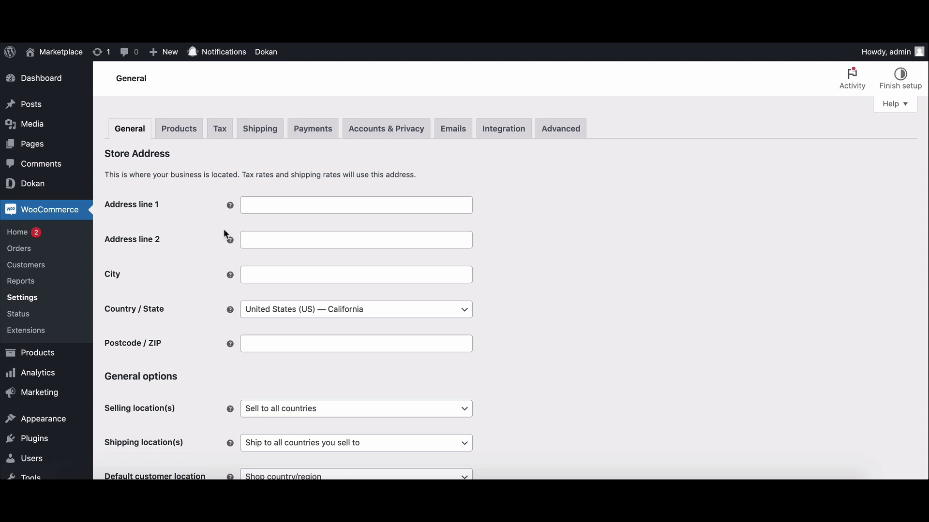
{"action": "left_click", "coordinate": [272, 202]}
{"action": "type", "text": "2450 N Grandview Blvd"}
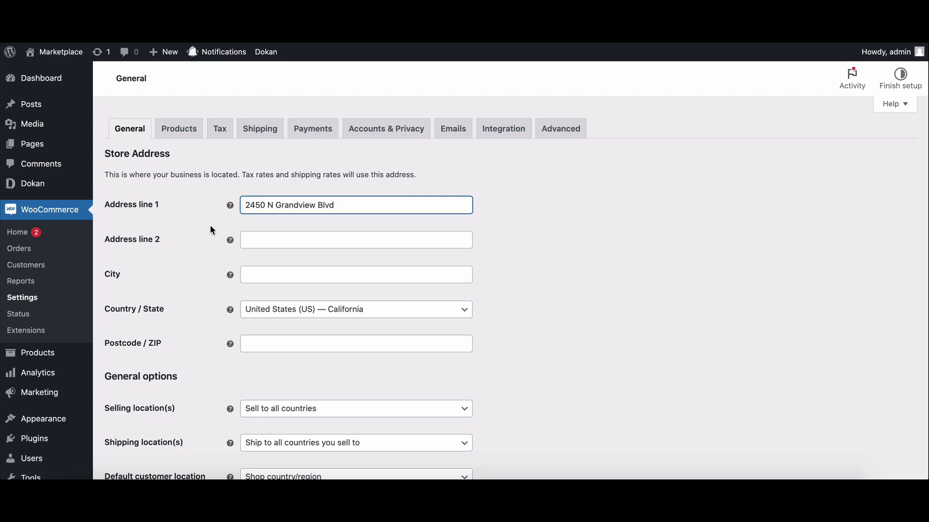
{"action": "left_click", "coordinate": [276, 274]}
{"action": "type", "text": "Waukesha"}
{"action": "left_click", "coordinate": [400, 311]}
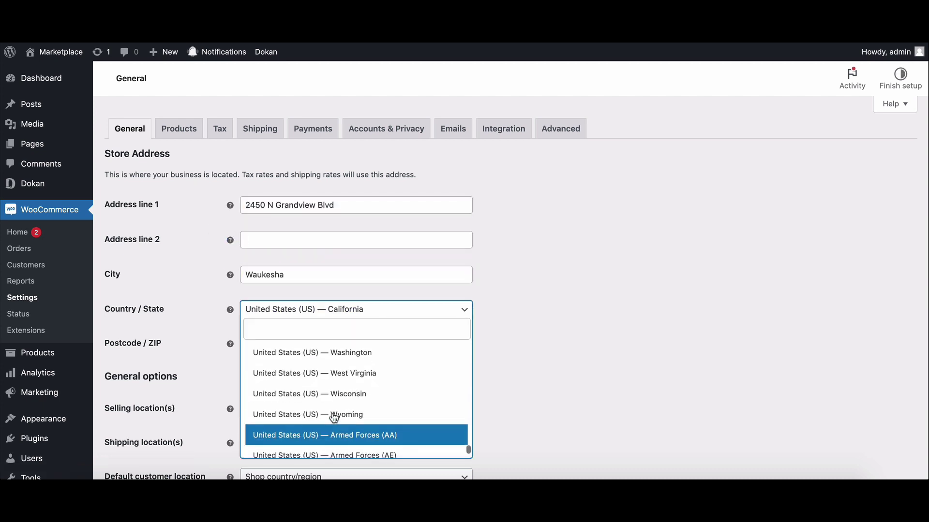
{"action": "left_click", "coordinate": [330, 373]}
{"action": "left_click", "coordinate": [246, 343]}
{"action": "type", "text": "53188"}
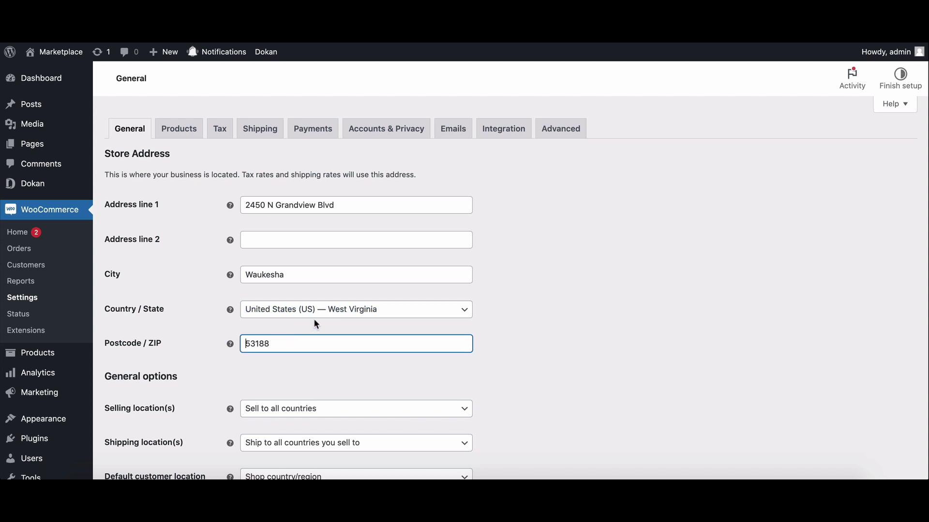
{"action": "scroll", "coordinate": [314, 320], "scroll_direction": "down", "scroll_amount": 2}
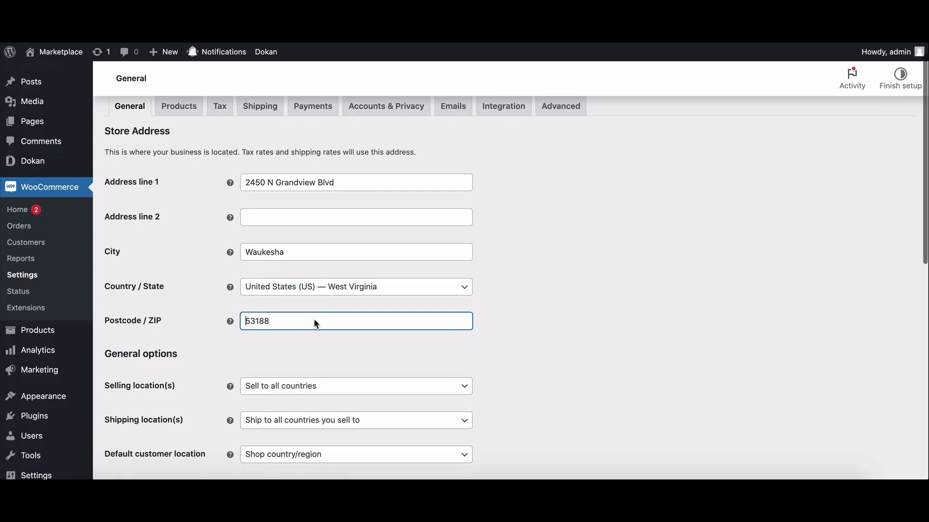
{"action": "scroll", "coordinate": [314, 324], "scroll_direction": "up", "scroll_amount": 1}
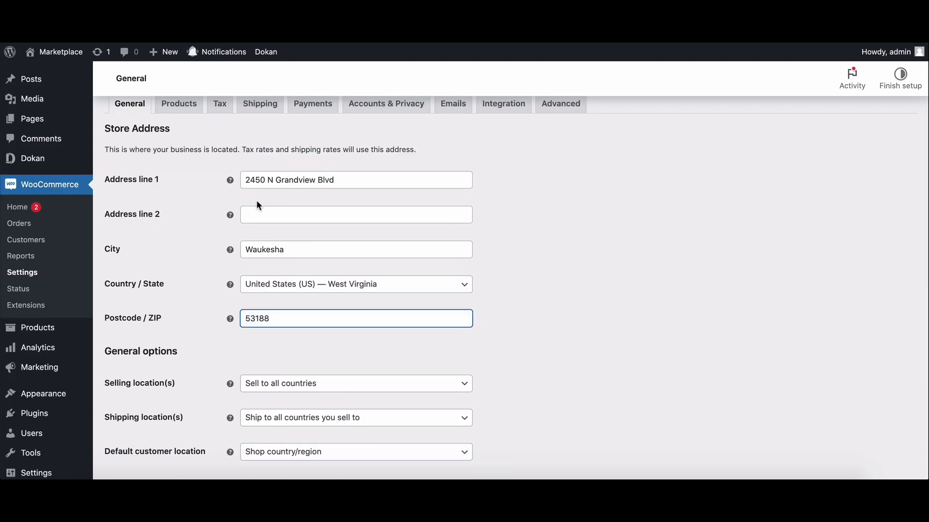
{"action": "left_click", "coordinate": [339, 386]}
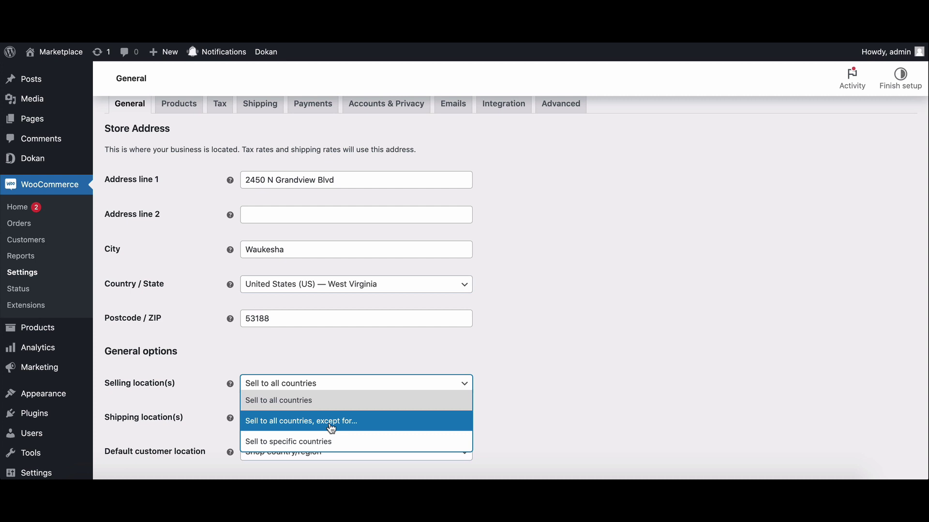
{"action": "left_click", "coordinate": [298, 400]}
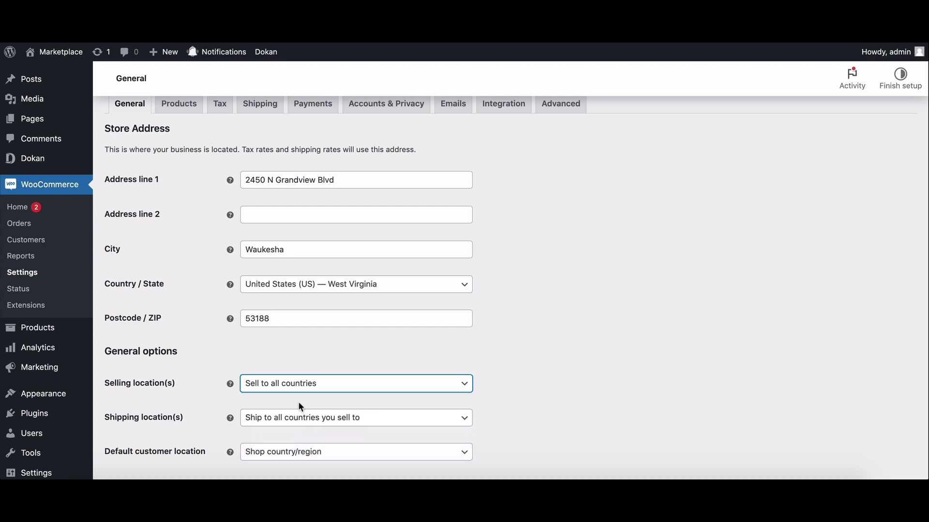
{"action": "scroll", "coordinate": [245, 386], "scroll_direction": "down", "scroll_amount": 1}
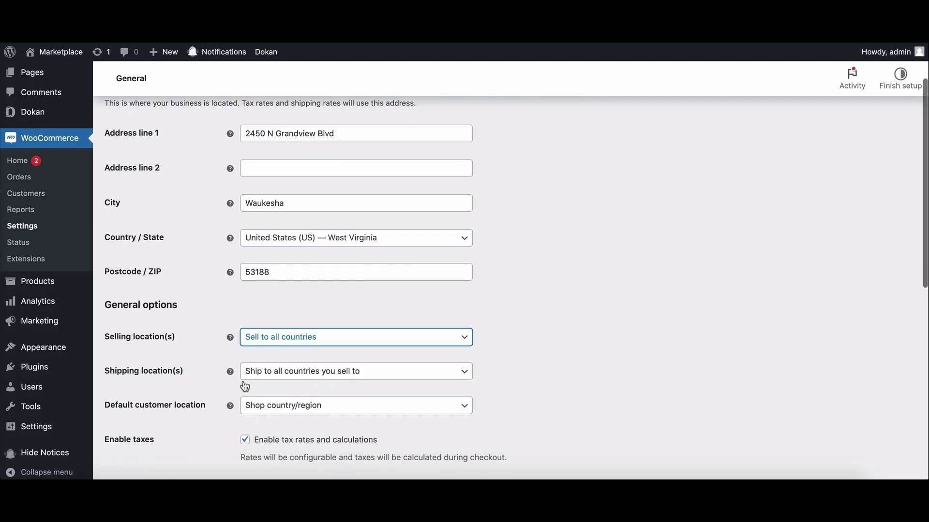
{"action": "left_click", "coordinate": [287, 374]}
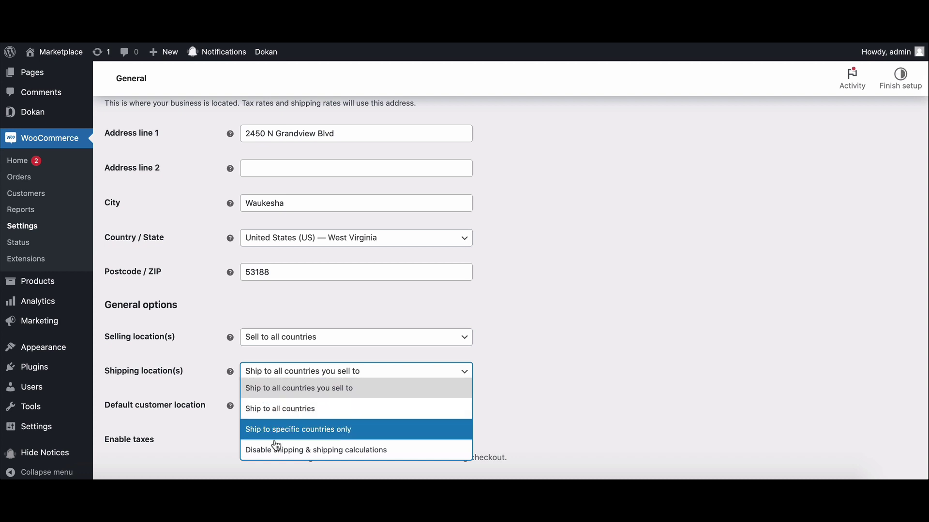
{"action": "left_click", "coordinate": [273, 392]}
{"action": "scroll", "coordinate": [273, 392], "scroll_direction": "down", "scroll_amount": 1}
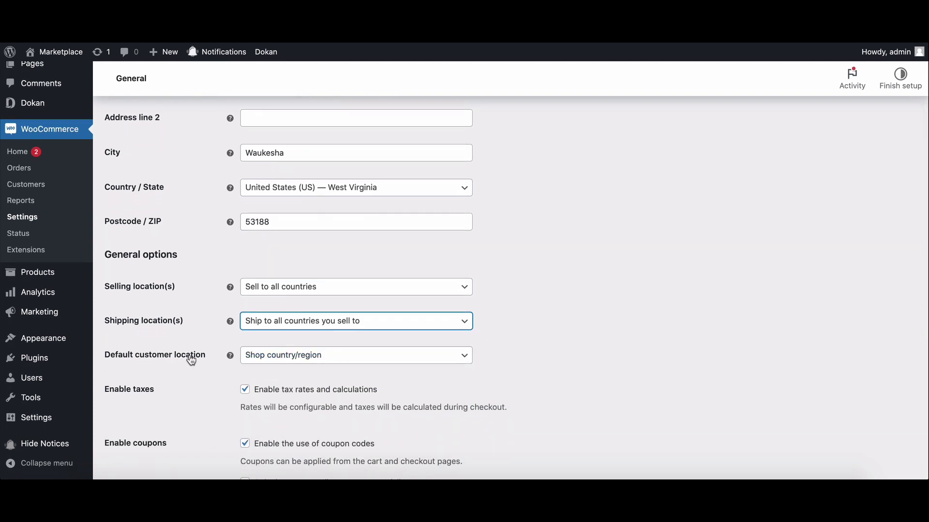
{"action": "left_click", "coordinate": [334, 362]}
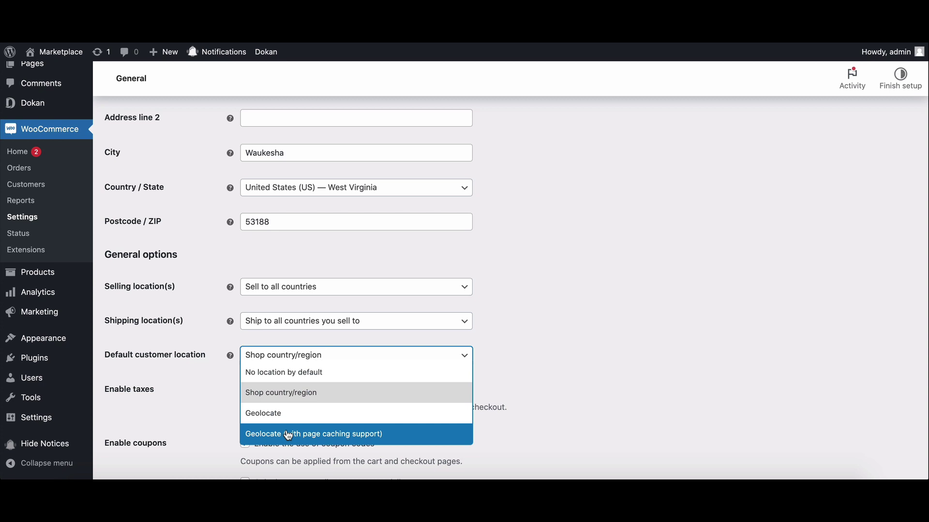
{"action": "left_click", "coordinate": [275, 394]}
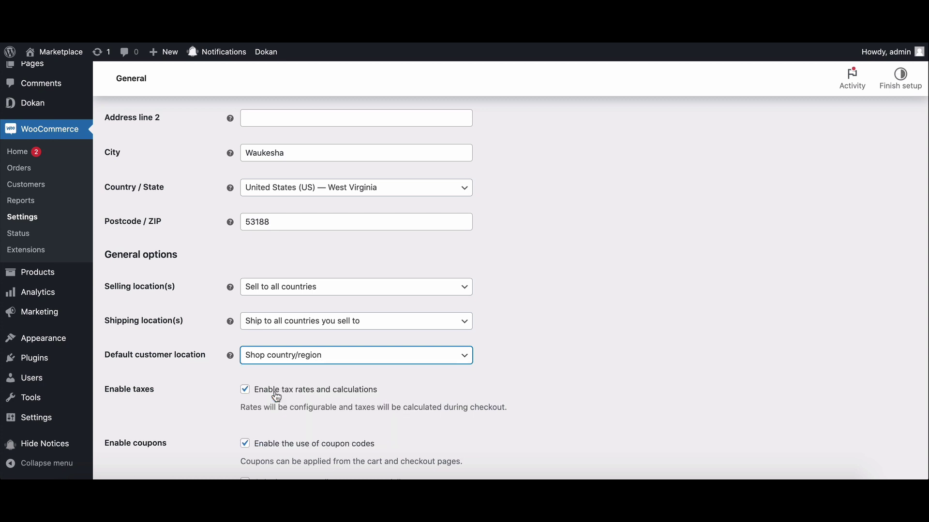
{"action": "scroll", "coordinate": [245, 436], "scroll_direction": "down", "scroll_amount": 1}
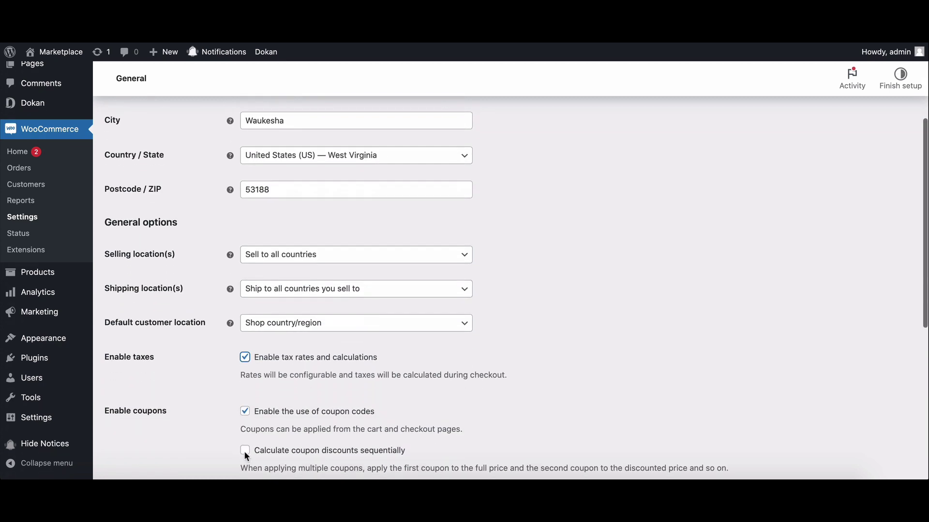
- Save the general settings with US dollar currency on the left and two decimals
{"action": "key", "text": "Tab"}
{"action": "scroll", "coordinate": [243, 412], "scroll_direction": "down", "scroll_amount": 2}
{"action": "scroll", "coordinate": [244, 409], "scroll_direction": "down", "scroll_amount": 2}
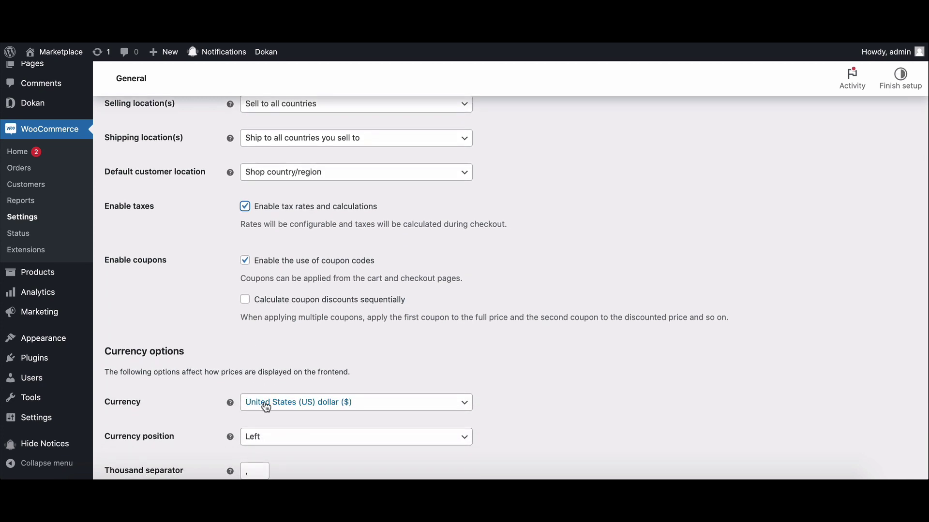
{"action": "scroll", "coordinate": [263, 406], "scroll_direction": "down", "scroll_amount": 1}
{"action": "scroll", "coordinate": [267, 387], "scroll_direction": "down", "scroll_amount": 2}
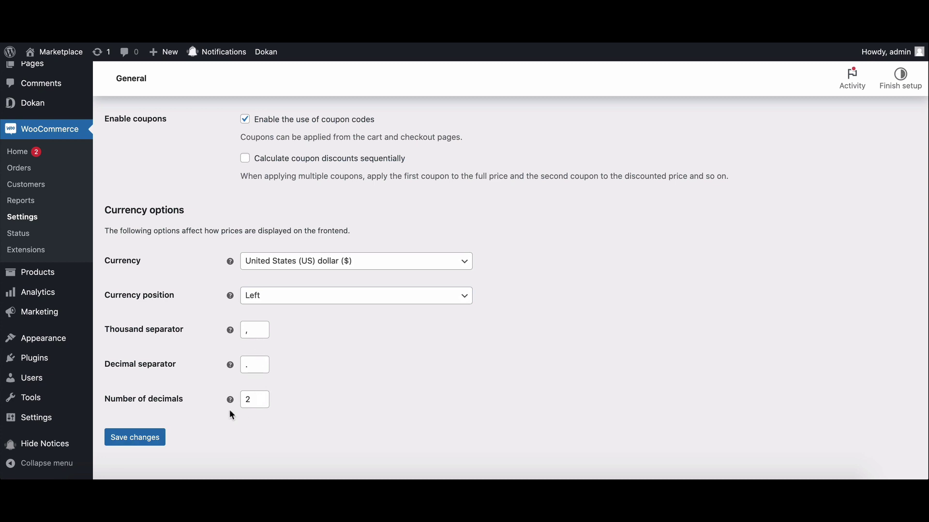
{"action": "left_click", "coordinate": [151, 440]}
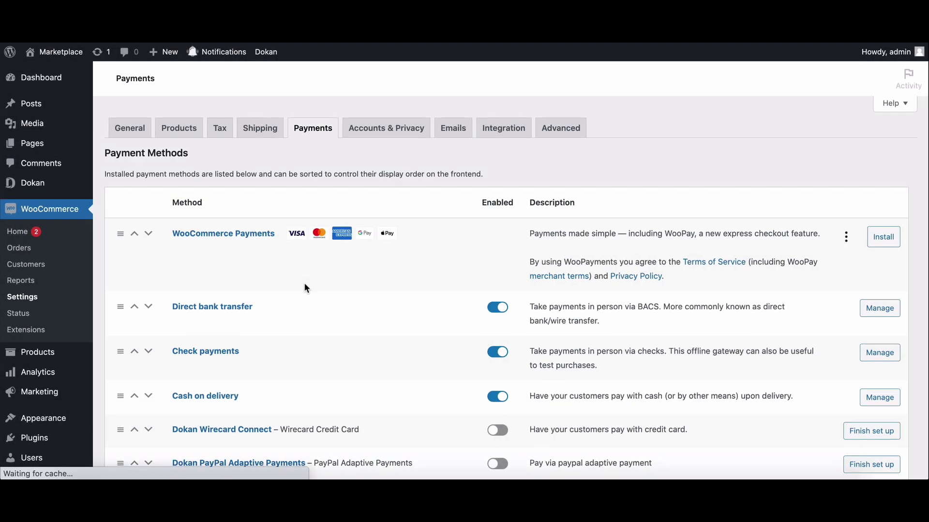
{"action": "scroll", "coordinate": [304, 289], "scroll_direction": "down", "scroll_amount": 1}
{"action": "scroll", "coordinate": [304, 284], "scroll_direction": "down", "scroll_amount": 1}
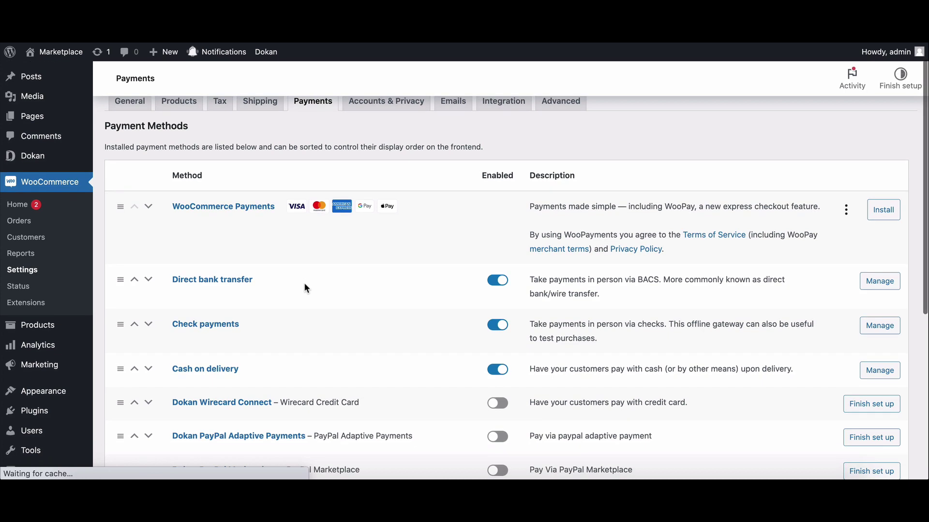
{"action": "scroll", "coordinate": [305, 284], "scroll_direction": "down", "scroll_amount": 1}
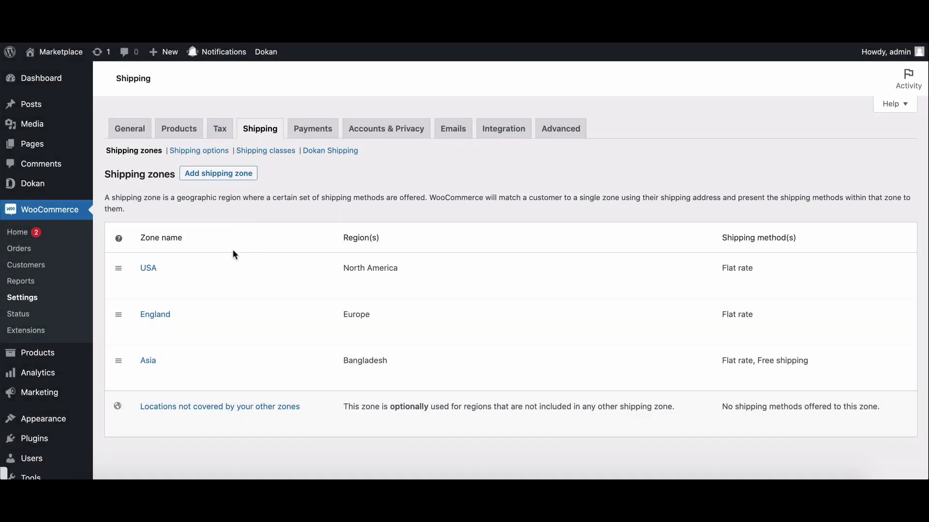
- Visit Add shipping zone, Shipping options, Shipping classes and Dokan Shipping in turn
{"action": "left_click", "coordinate": [218, 175]}
{"action": "left_click", "coordinate": [206, 151]}
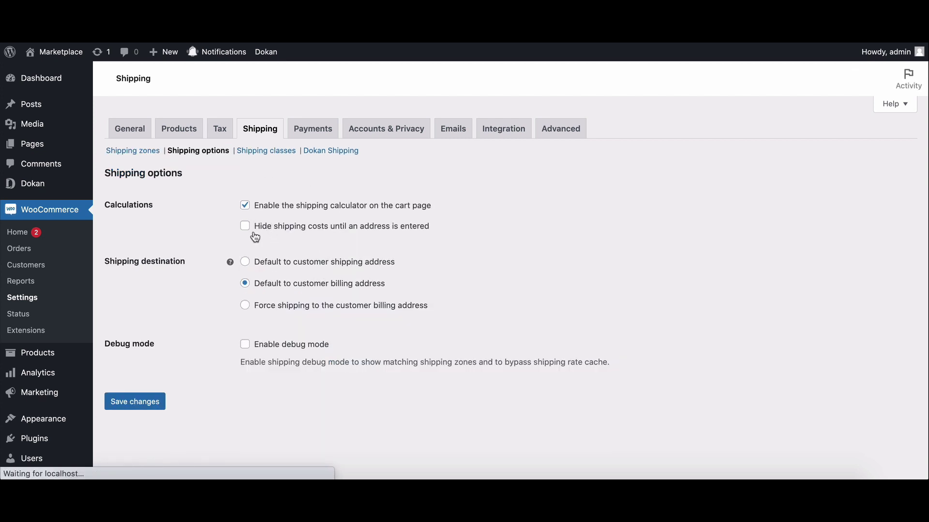
{"action": "left_click", "coordinate": [261, 153]}
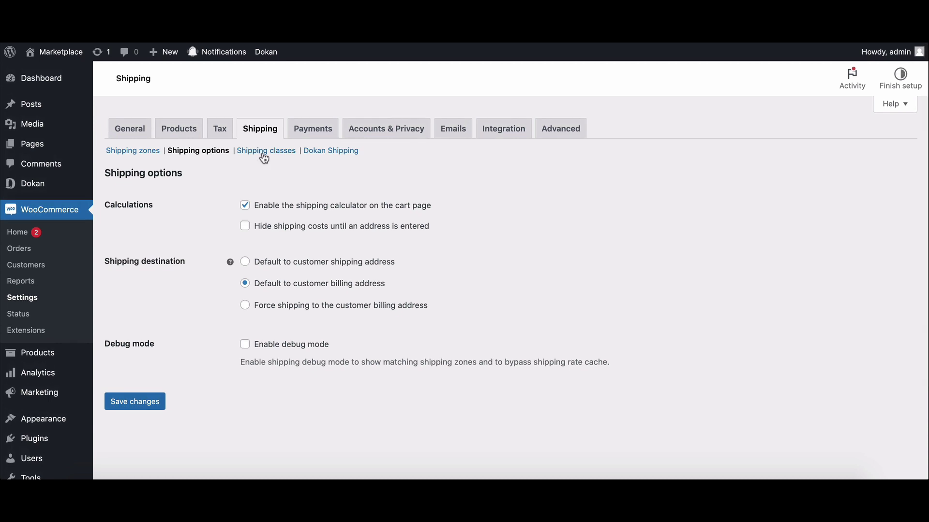
{"action": "left_click", "coordinate": [333, 152]}
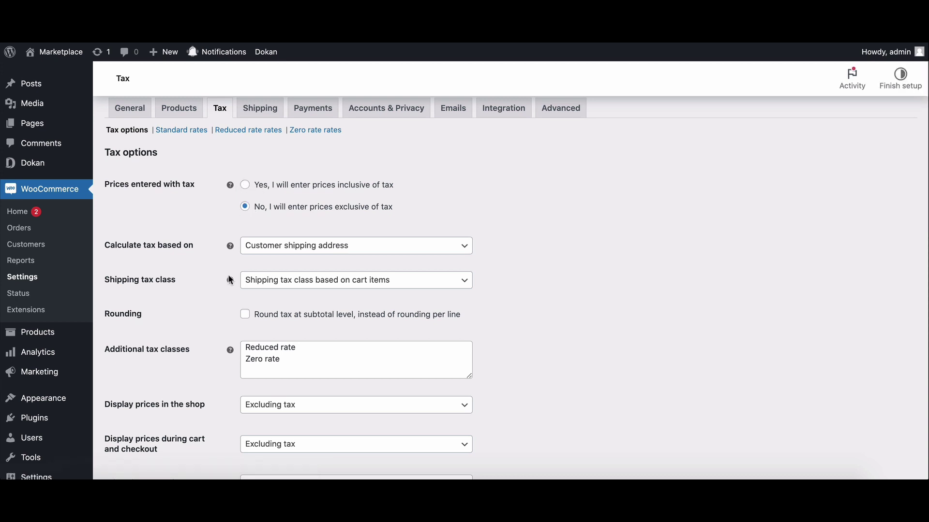
- Keep tax based on customer shipping address, set shipping tax class to Standard, and save
{"action": "left_click", "coordinate": [321, 245]}
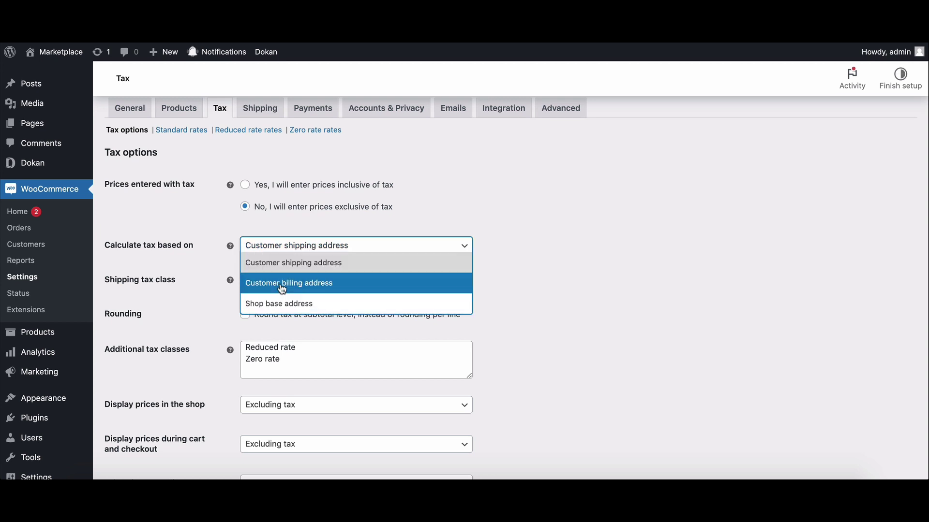
{"action": "left_click", "coordinate": [309, 262]}
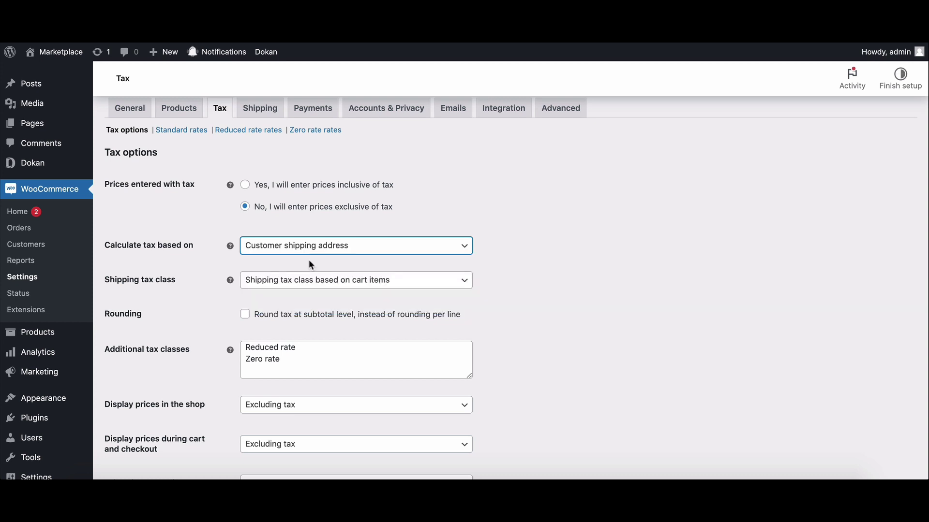
{"action": "left_click", "coordinate": [282, 282]}
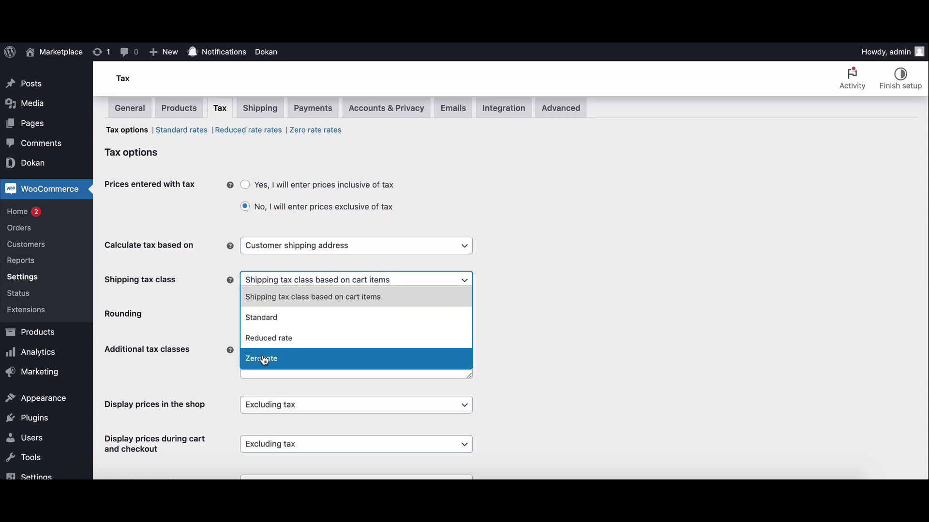
{"action": "left_click", "coordinate": [259, 322]}
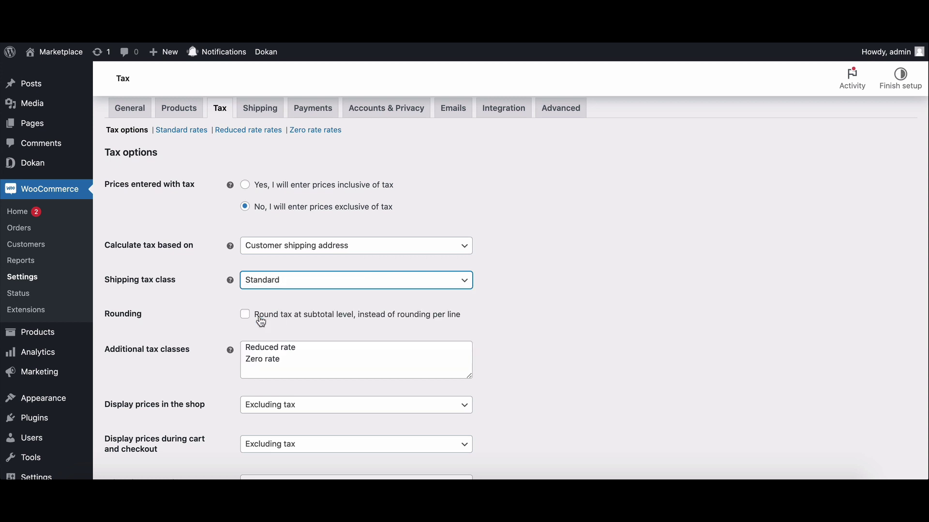
{"action": "scroll", "coordinate": [259, 314], "scroll_direction": "down", "scroll_amount": 1}
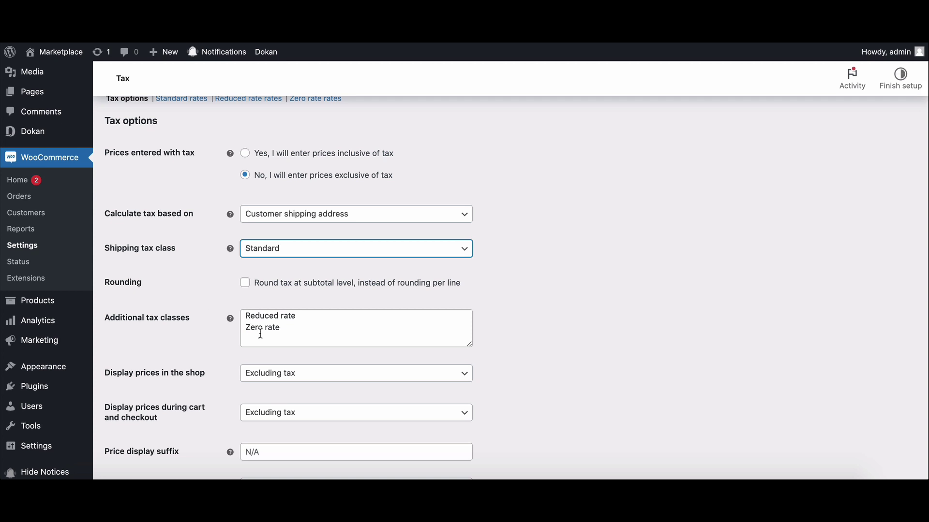
{"action": "scroll", "coordinate": [260, 332], "scroll_direction": "down", "scroll_amount": 2}
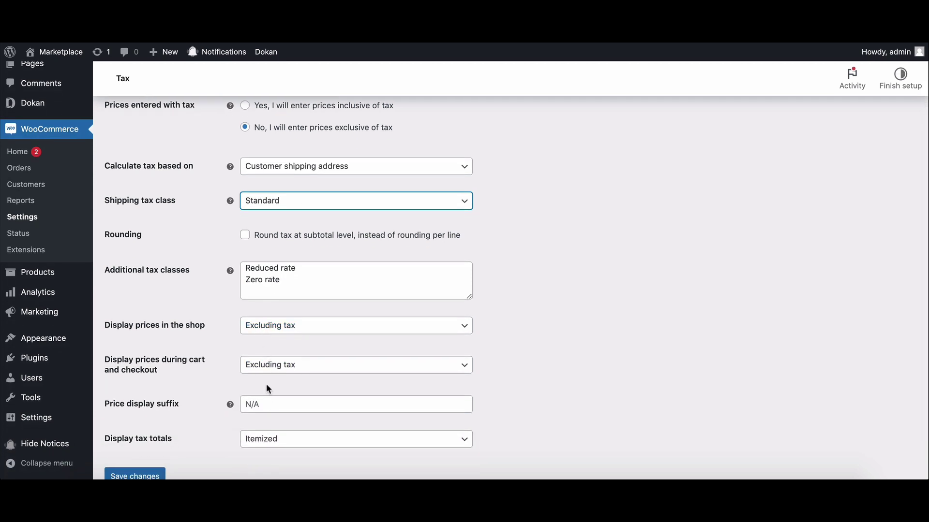
{"action": "scroll", "coordinate": [266, 395], "scroll_direction": "down", "scroll_amount": 1}
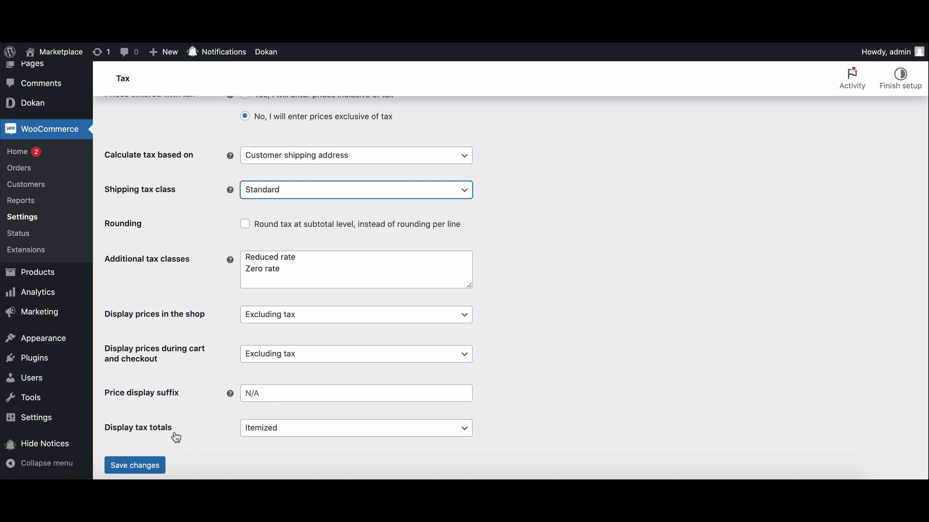
{"action": "left_click", "coordinate": [149, 467]}
{"action": "scroll", "coordinate": [179, 377], "scroll_direction": "up", "scroll_amount": 2}
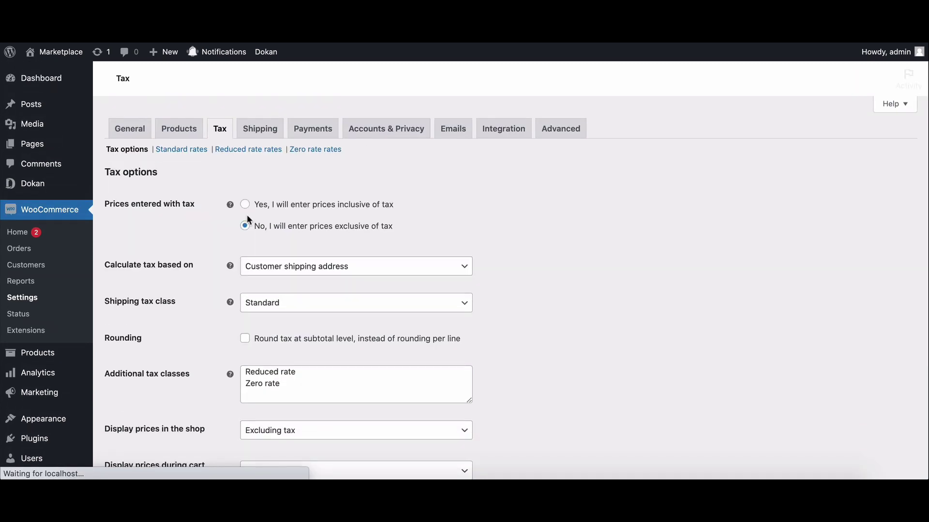
{"action": "scroll", "coordinate": [247, 214], "scroll_direction": "down", "scroll_amount": 1}
{"action": "scroll", "coordinate": [247, 215], "scroll_direction": "down", "scroll_amount": 3}
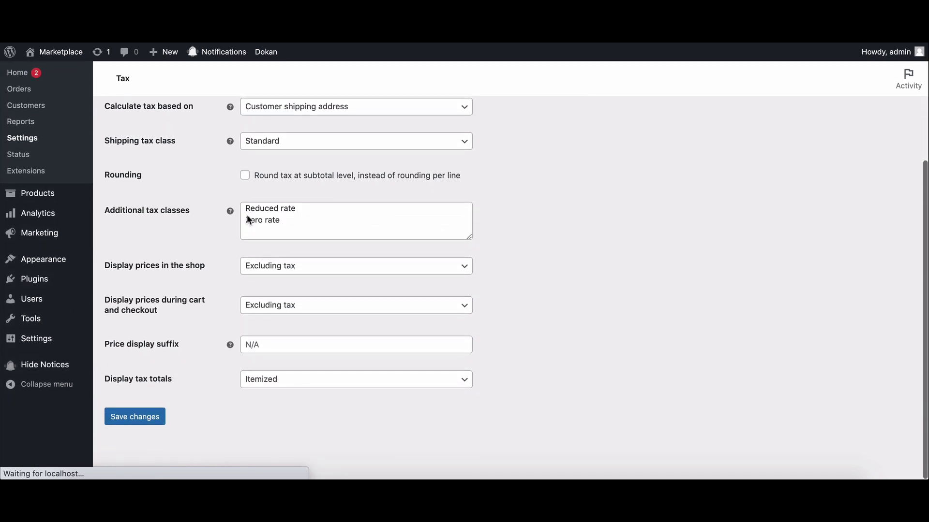
{"action": "scroll", "coordinate": [248, 215], "scroll_direction": "up", "scroll_amount": 1}
{"action": "scroll", "coordinate": [247, 215], "scroll_direction": "up", "scroll_amount": 1}
{"action": "scroll", "coordinate": [246, 215], "scroll_direction": "down", "scroll_amount": 2}
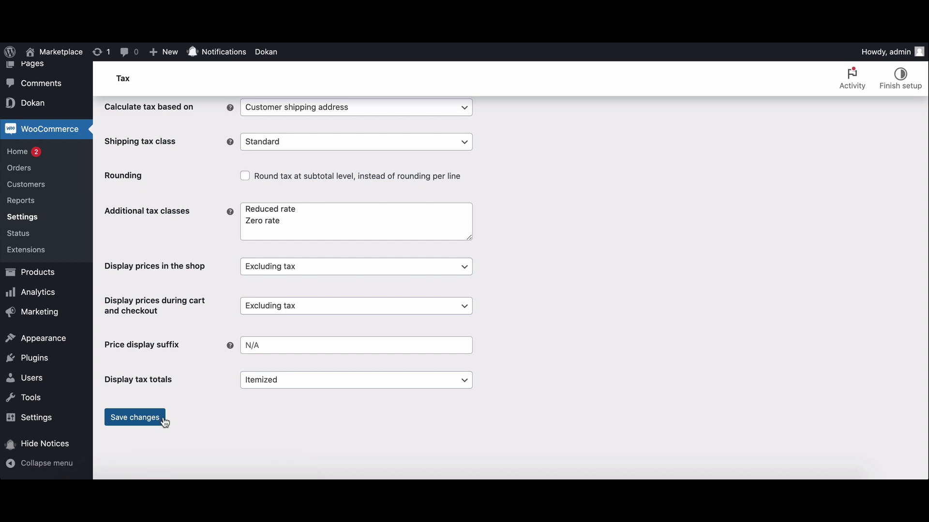
- Save the tax options again and confirm the 'Your settings have been saved' notice
{"action": "left_click", "coordinate": [164, 422]}
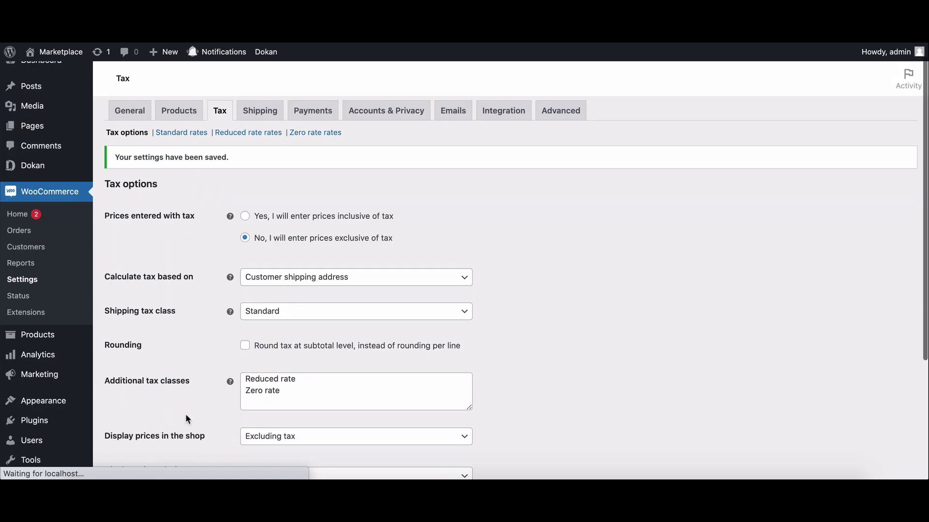
{"action": "scroll", "coordinate": [185, 418], "scroll_direction": "down", "scroll_amount": 1}
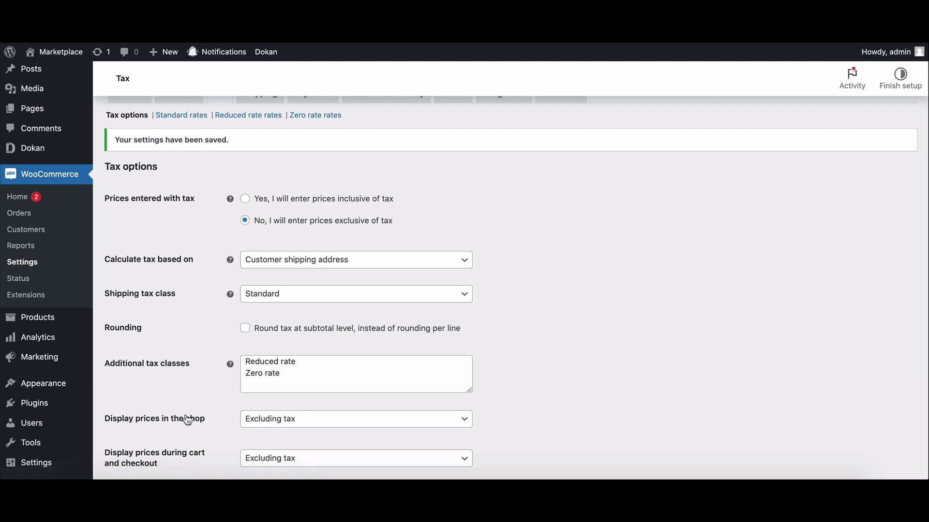
{"action": "scroll", "coordinate": [187, 420], "scroll_direction": "up", "scroll_amount": 1}
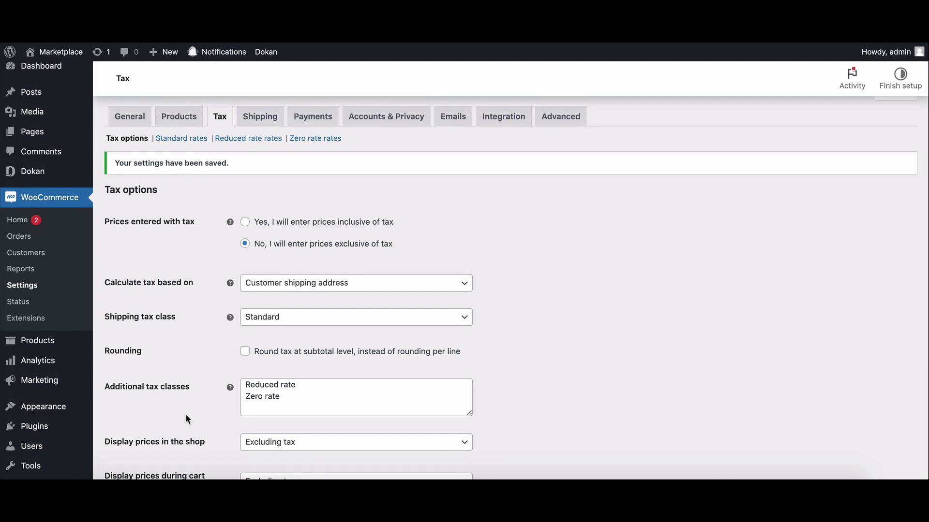
{"action": "scroll", "coordinate": [186, 420], "scroll_direction": "up", "scroll_amount": 1}
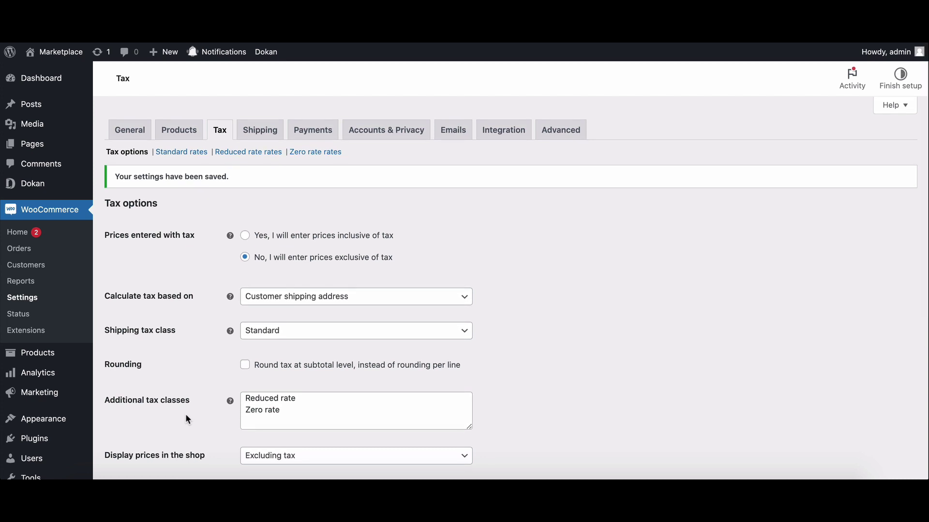